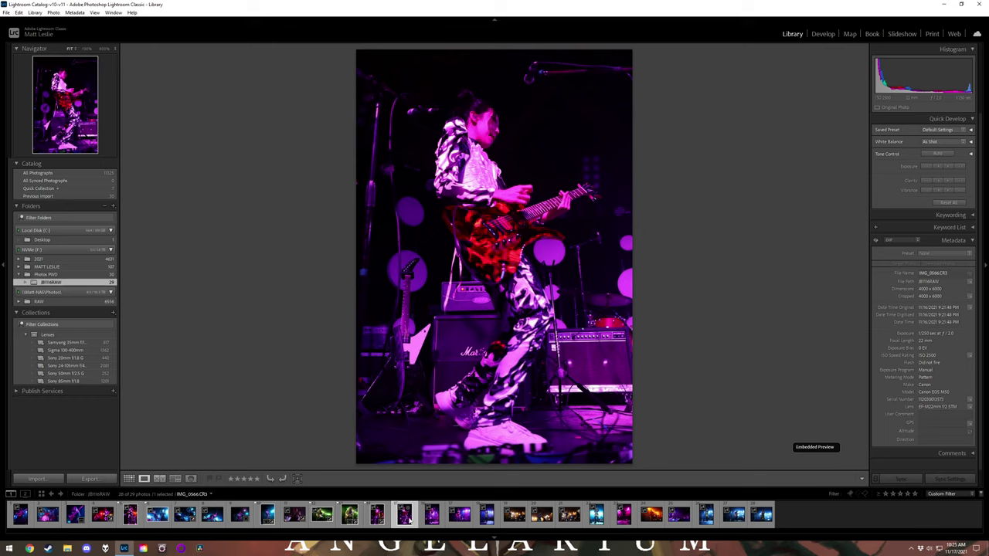
# Select IMG_0570 and flag it as a pick.
pyautogui.click(432, 514)
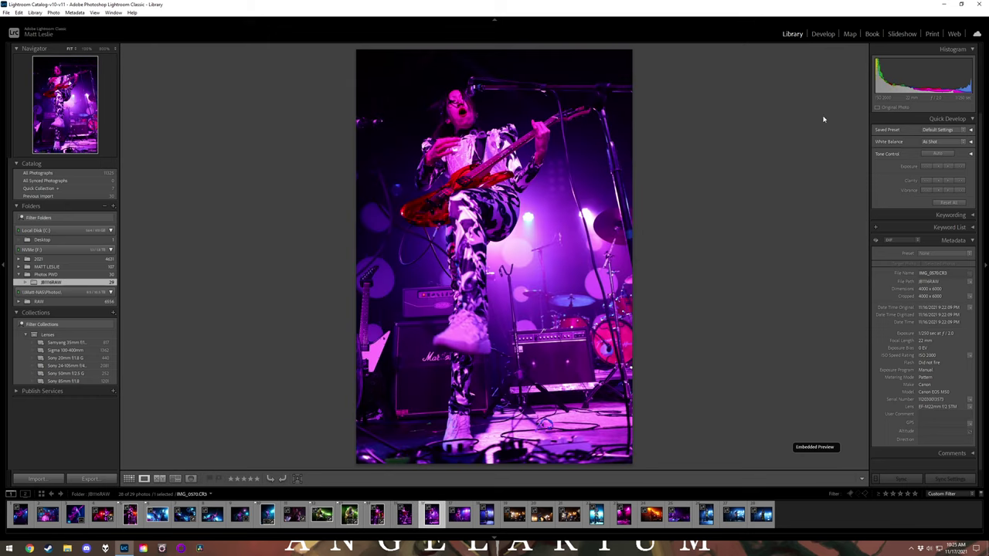
pyautogui.press('p')
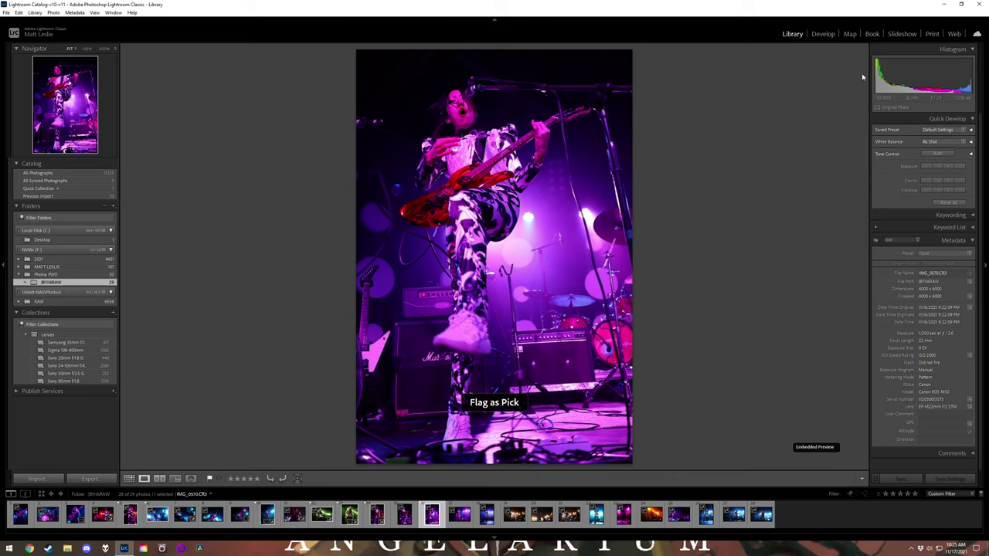
pyautogui.click(825, 34)
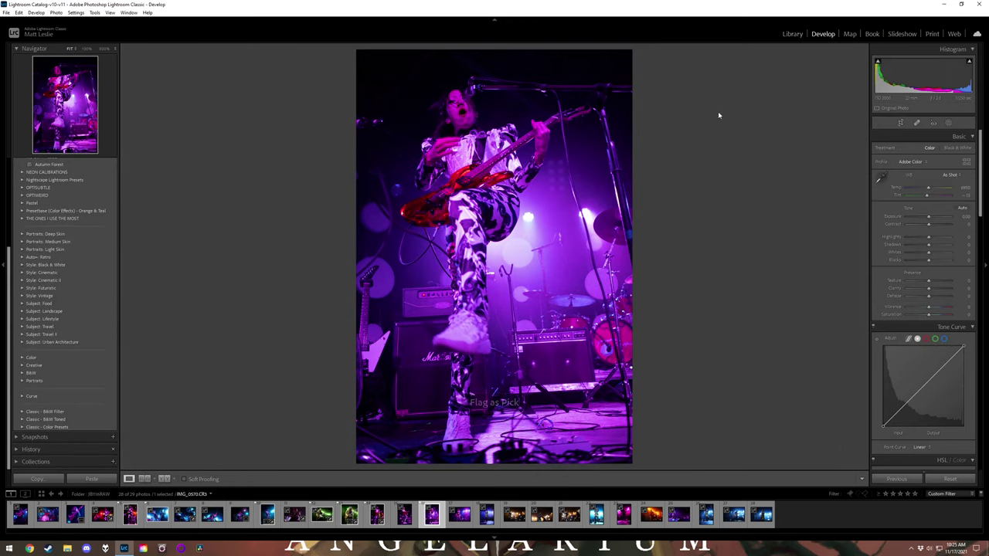
# Slightly straighten IMG_0570 with the crop tool and apply the crop.
pyautogui.press('r')
pyautogui.moveTo(711, 113)
pyautogui.mouseDown()
pyautogui.moveTo(724, 127)
pyautogui.moveTo(718, 117)
pyautogui.mouseUp()
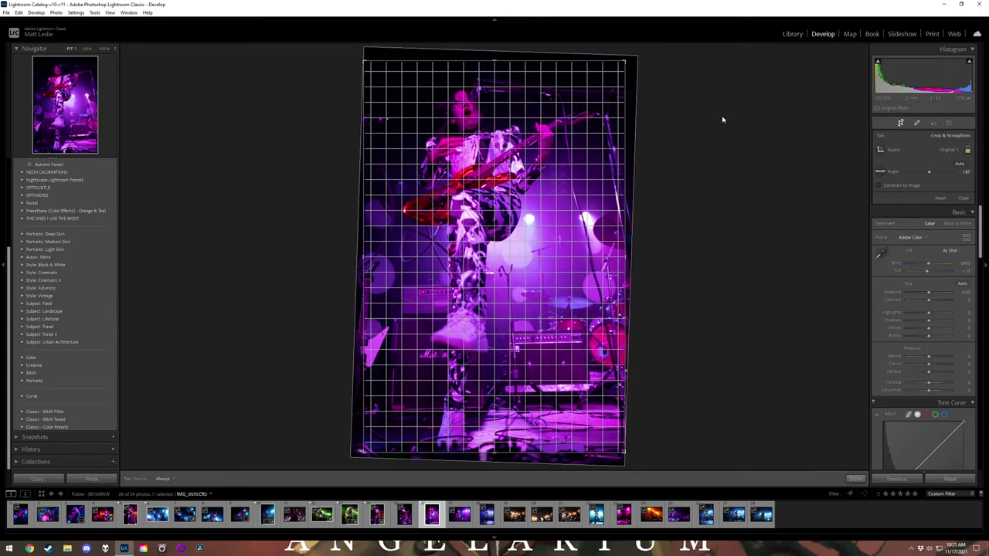
pyautogui.click(900, 124)
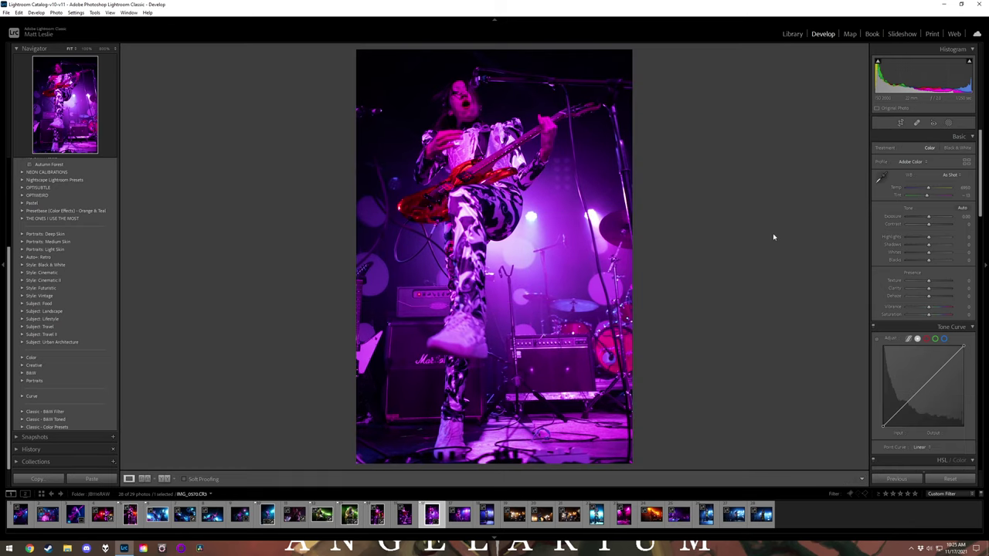
pyautogui.click(901, 125)
pyautogui.moveTo(791, 128); pyautogui.dragTo(795, 134)
pyautogui.click(900, 124)
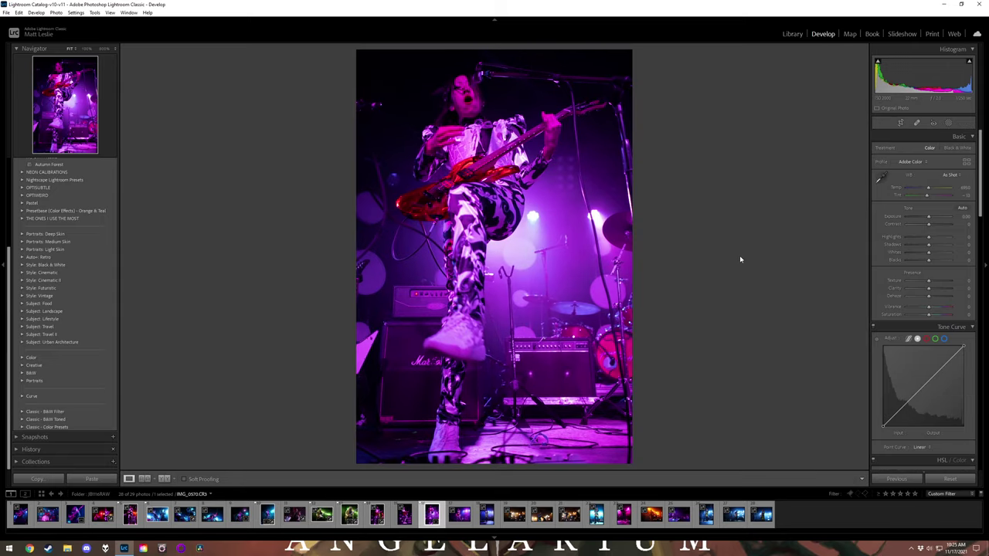
pyautogui.click(899, 124)
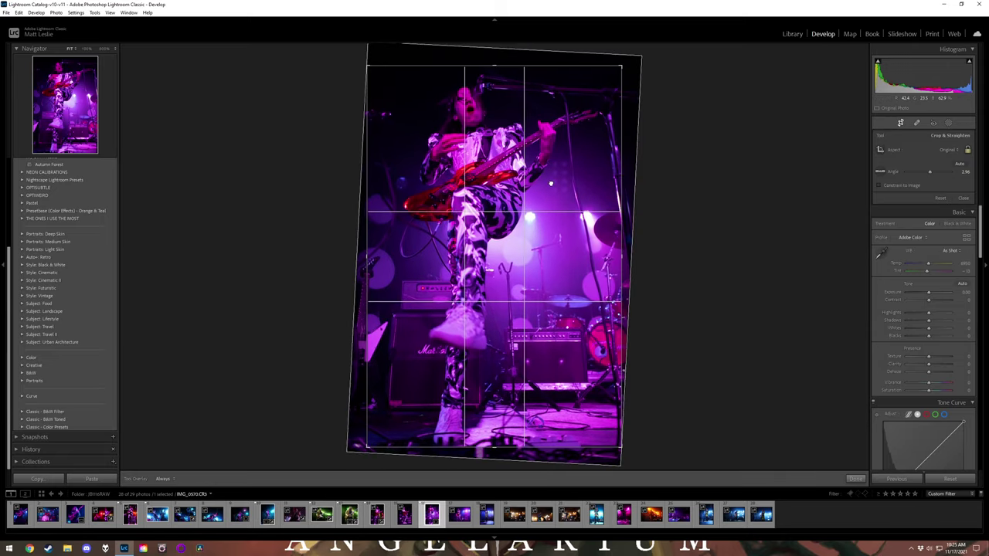
pyautogui.click(901, 124)
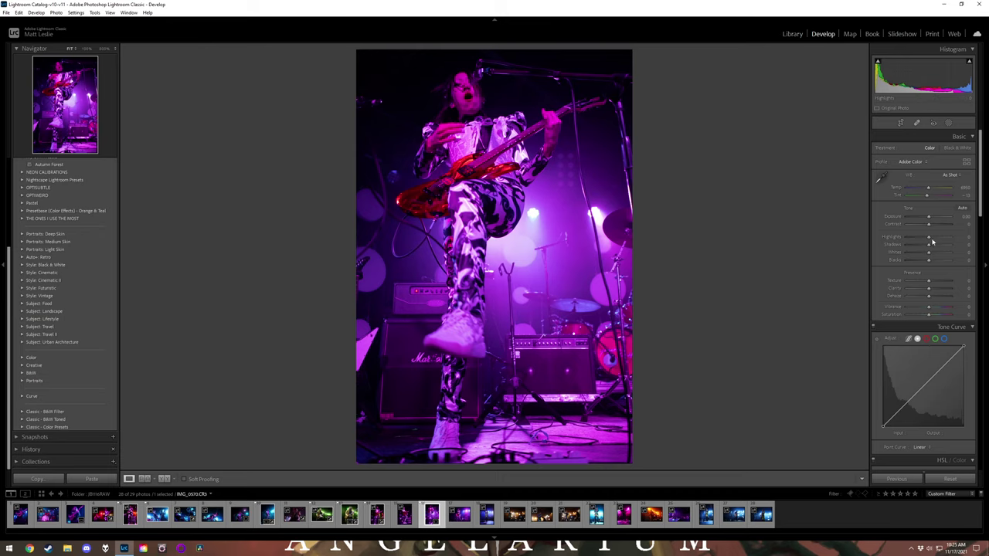
# Return to the Library and advance to IMG_0572.
pyautogui.scroll(-5, 952, 241)
pyautogui.scroll(-5, 952, 241)
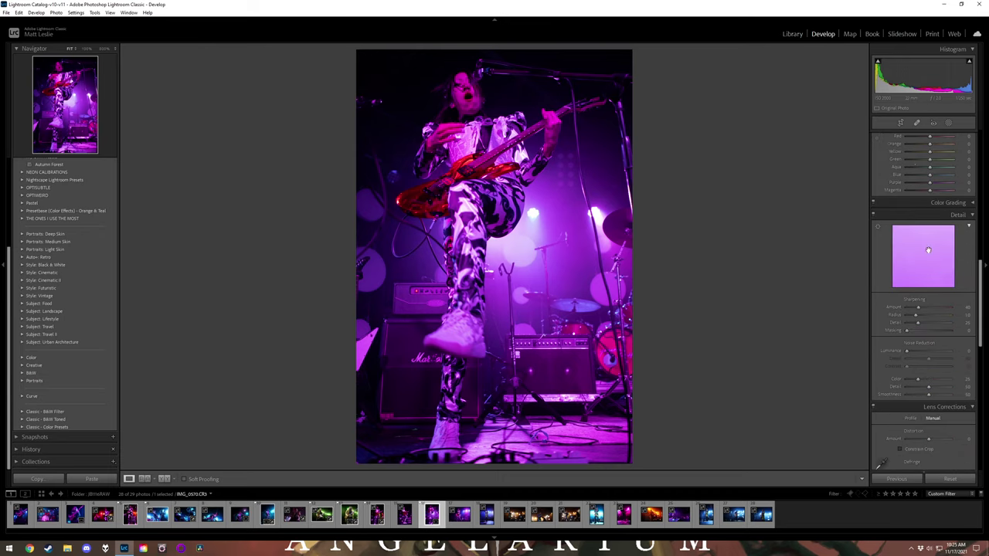
pyautogui.click(792, 34)
pyautogui.press('Right')
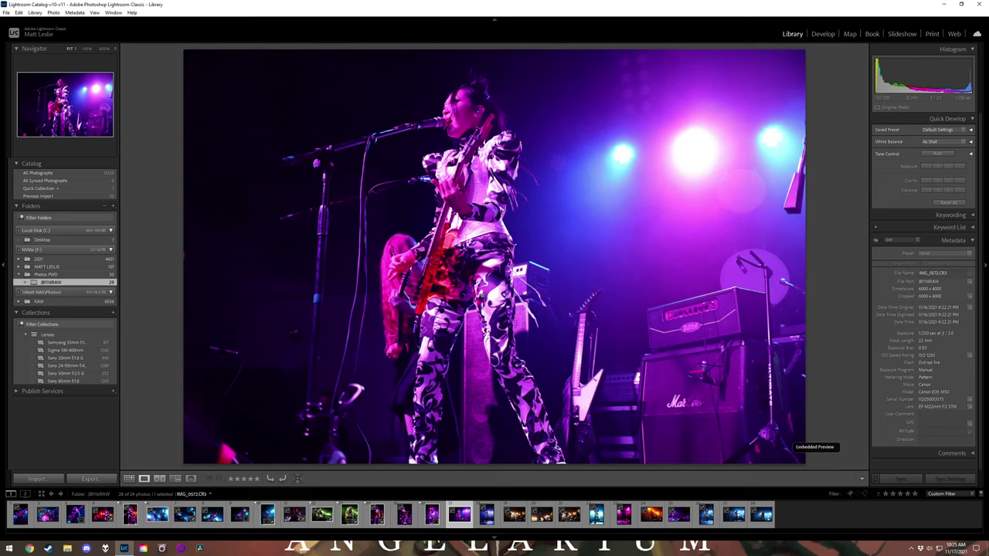
# Compare the singer photo with the guitarist shot IMG_0572, then flag the singer photo as a pick.
pyautogui.press('Right')
pyautogui.press('Right')
pyautogui.press('Left')
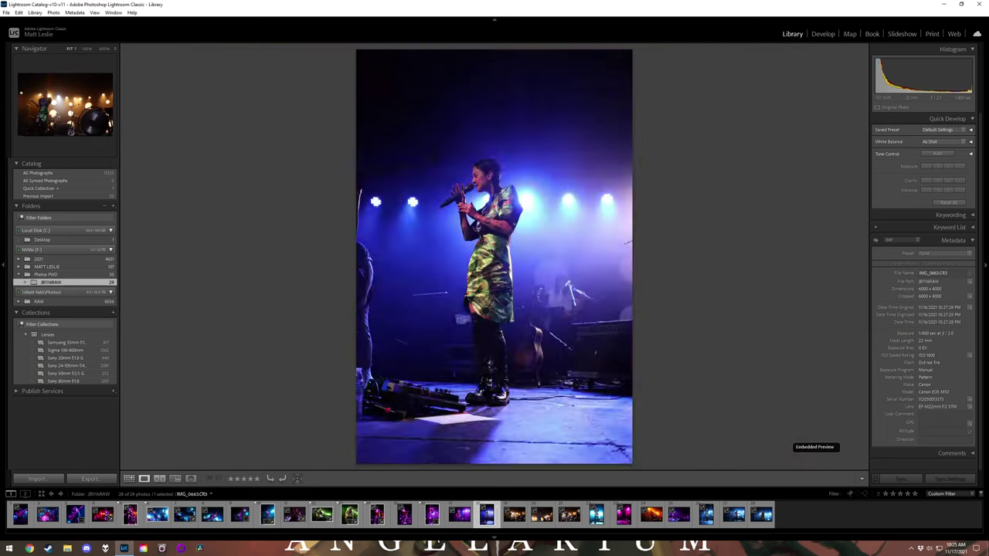
pyautogui.press('Left')
pyautogui.press('Right')
pyautogui.press('Left')
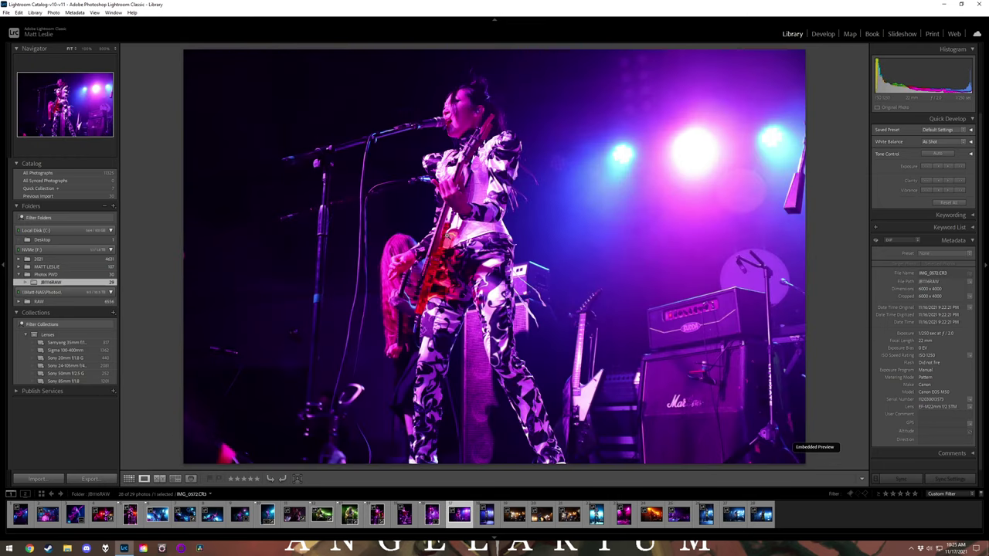
pyautogui.press('Right')
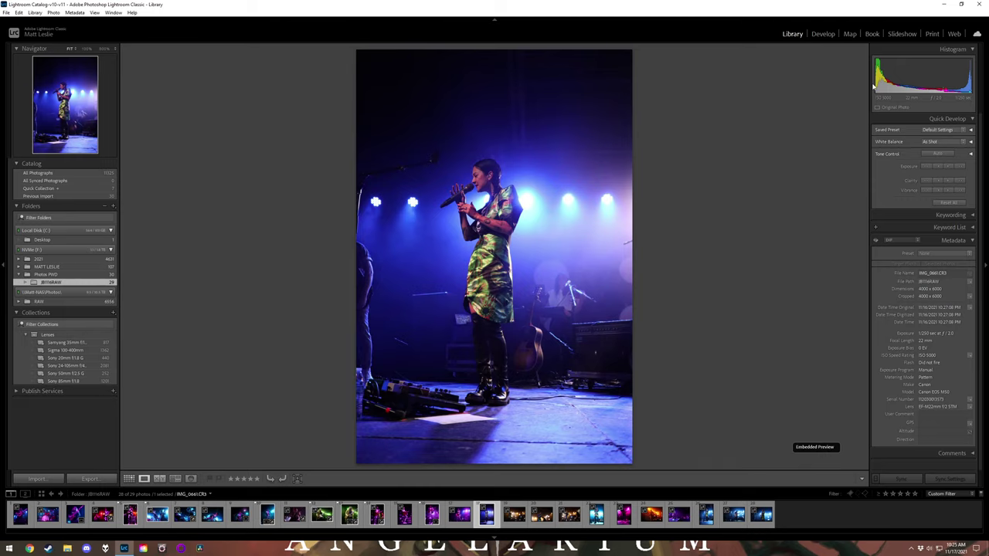
pyautogui.press('p')
pyautogui.click(823, 34)
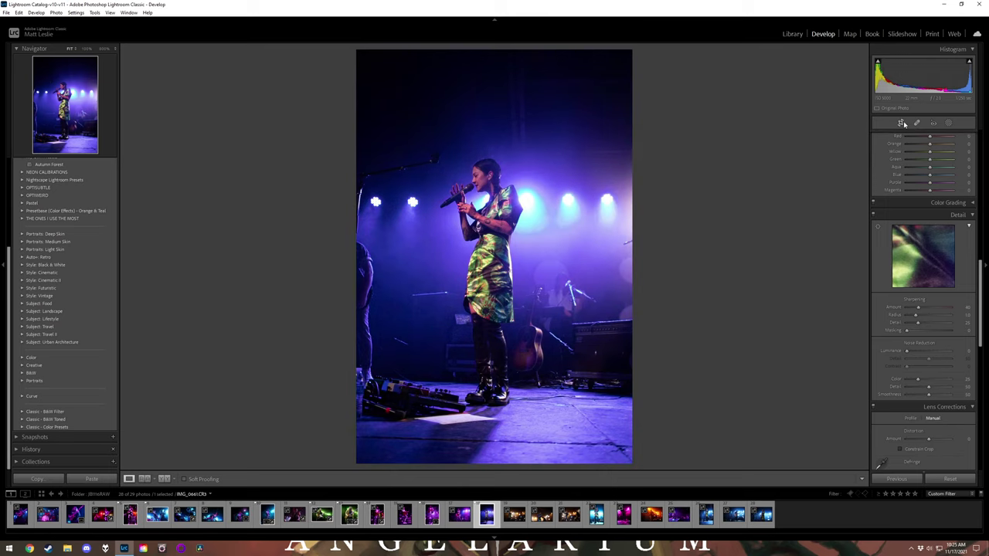
# Crop the purple singer portrait to 4 x 5 / 8 x 10, shifting the photo up.
pyautogui.click(900, 123)
pyautogui.click(918, 149)
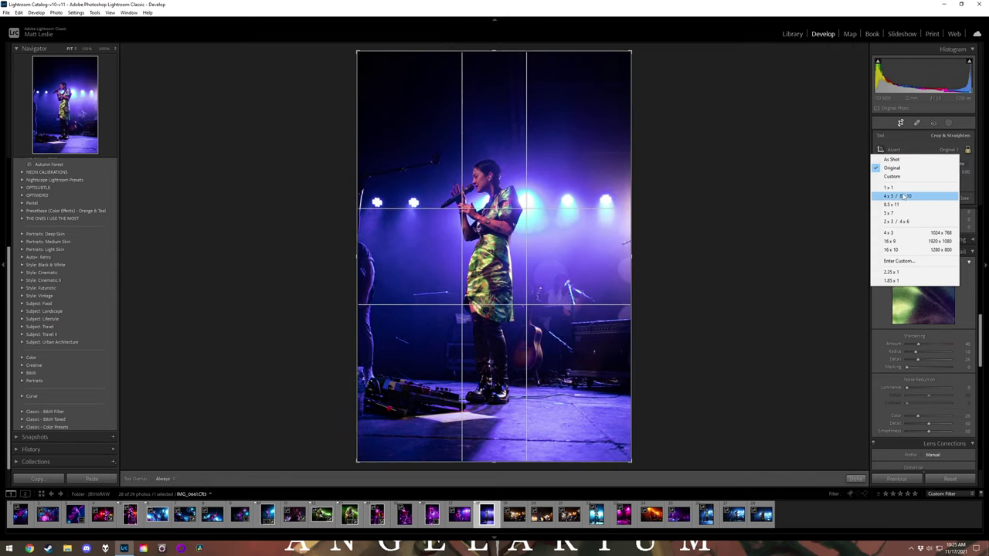
pyautogui.click(898, 195)
pyautogui.moveTo(586, 219); pyautogui.dragTo(578, 208)
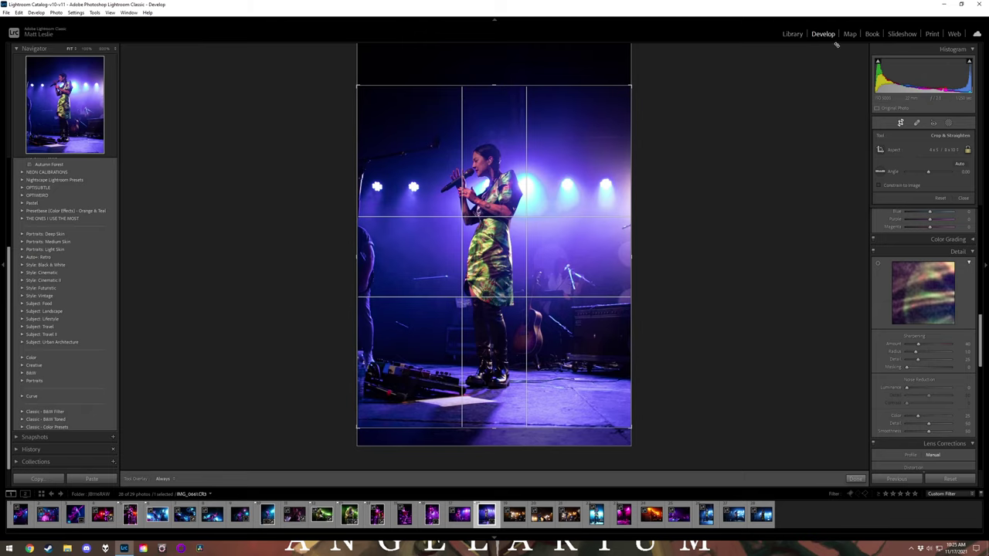
pyautogui.click(900, 121)
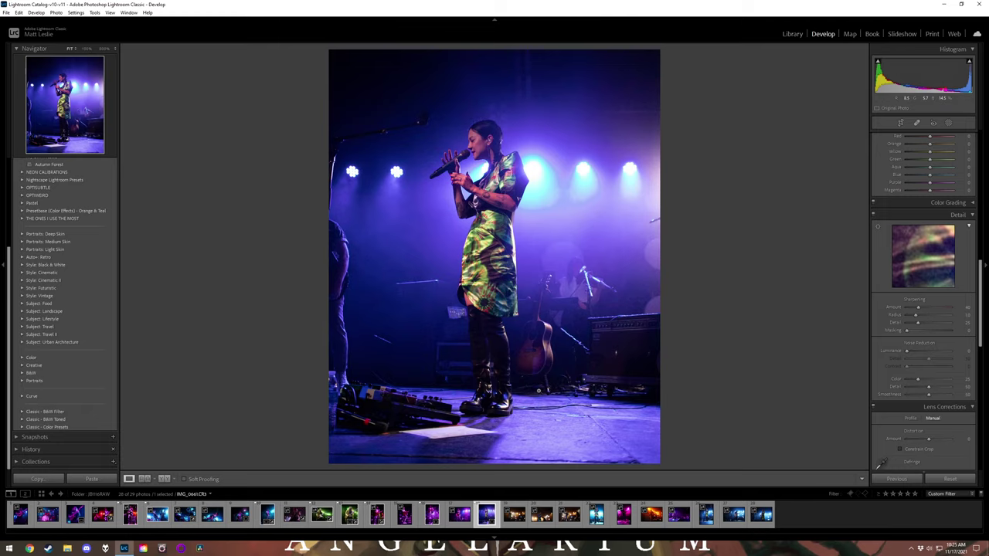
# Tighten the crop around the singer without rotation, apply it, and open the next photo.
pyautogui.click(901, 123)
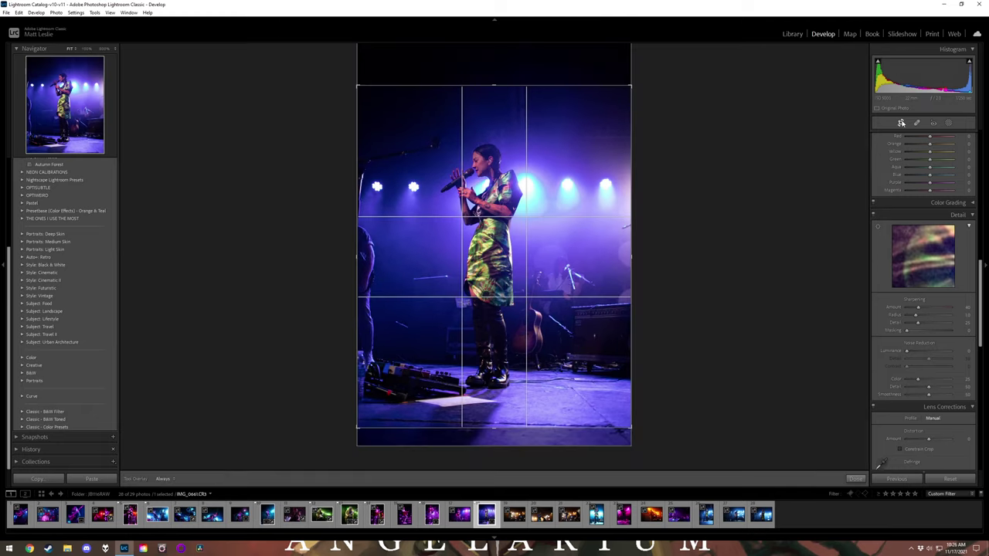
pyautogui.click(901, 123)
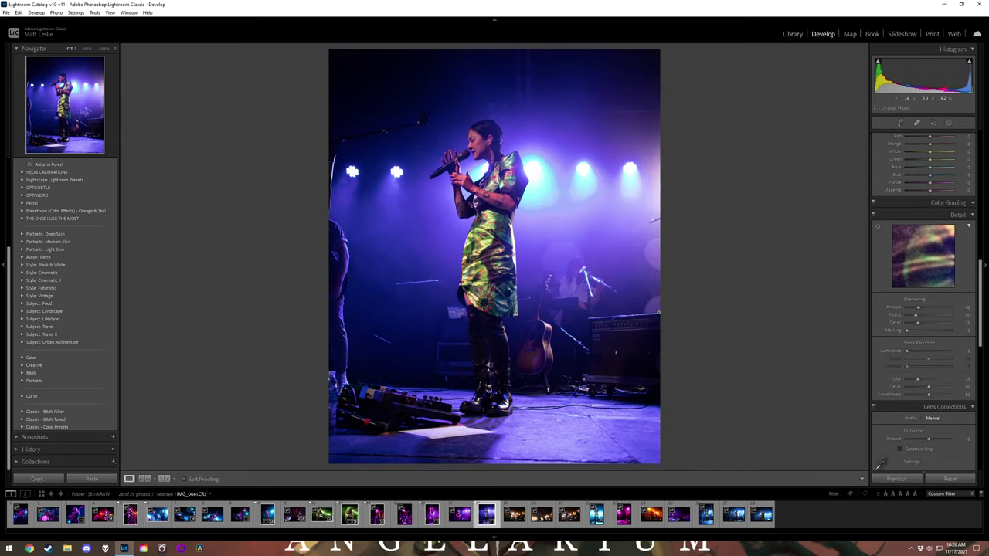
pyautogui.click(900, 122)
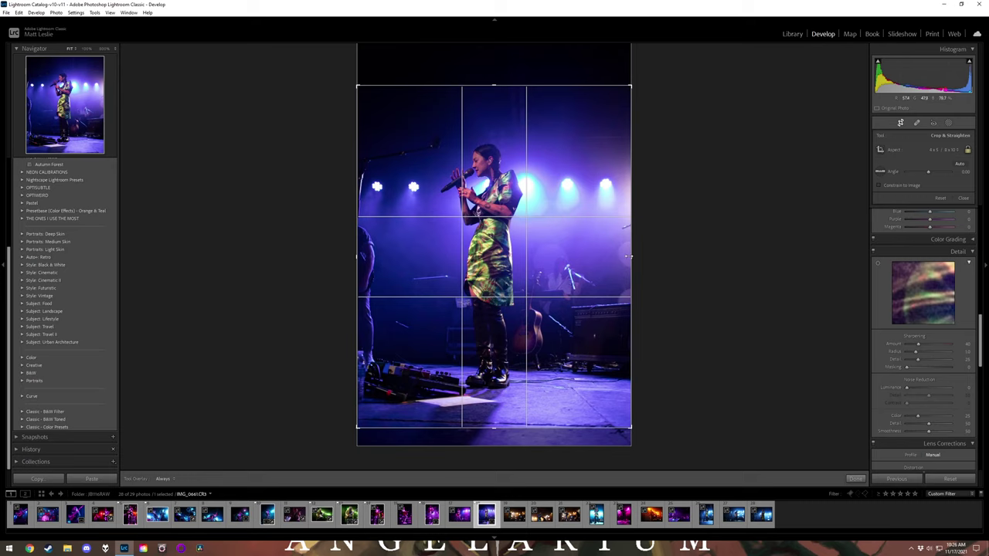
pyautogui.moveTo(629, 256); pyautogui.dragTo(558, 265)
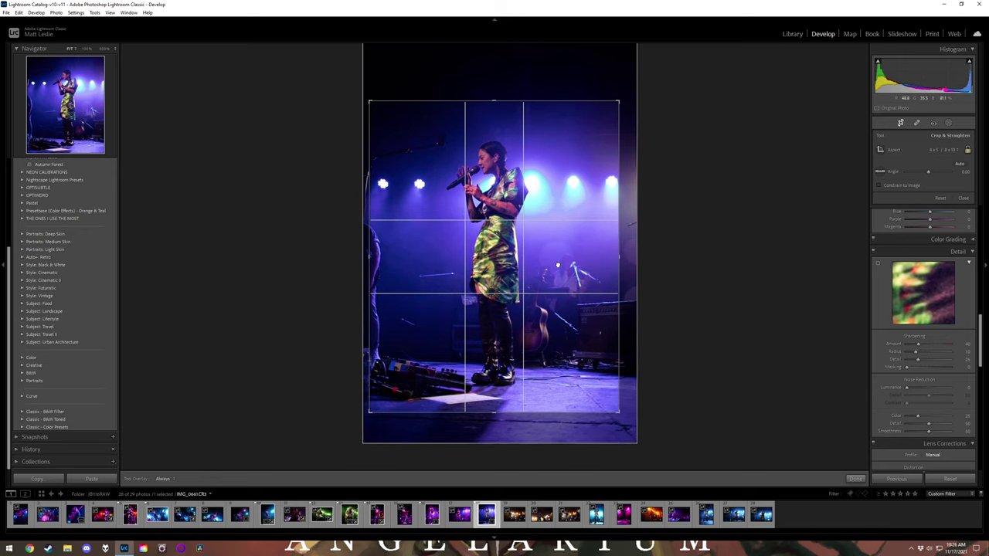
pyautogui.moveTo(691, 272); pyautogui.dragTo(691, 261)
pyautogui.hotkey('ctrl', 'z')
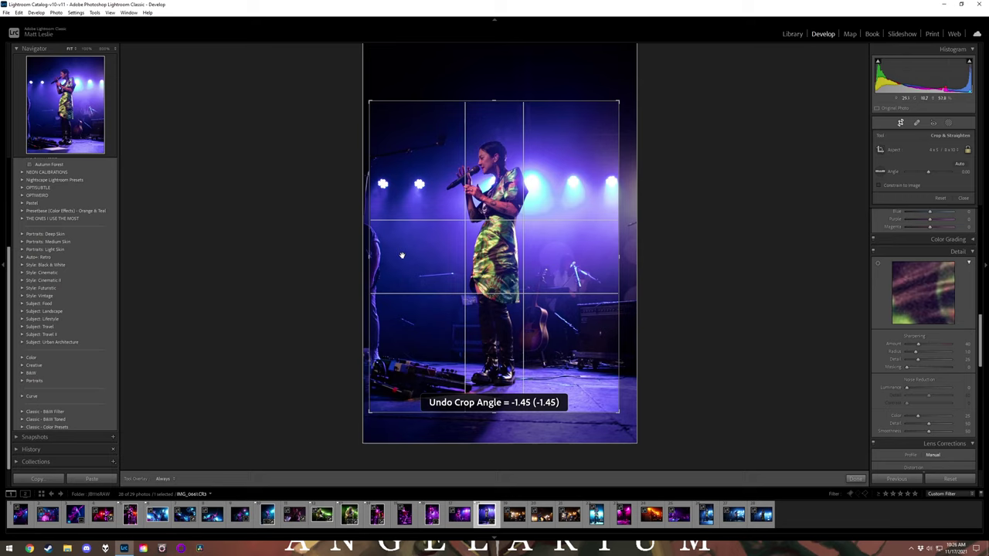
pyautogui.moveTo(377, 257); pyautogui.dragTo(516, 276)
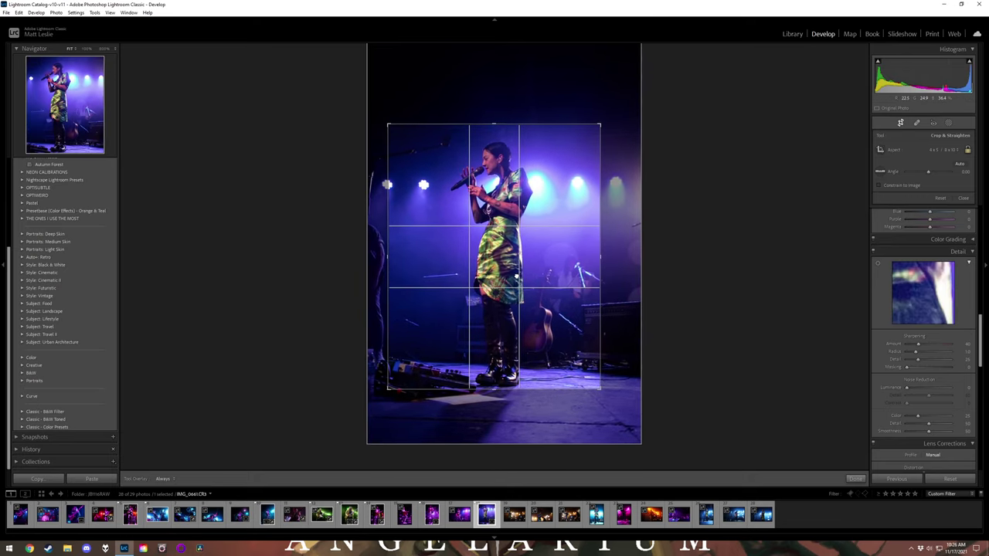
pyautogui.moveTo(375, 345); pyautogui.dragTo(372, 264)
pyautogui.hotkey('ctrl', 'z')
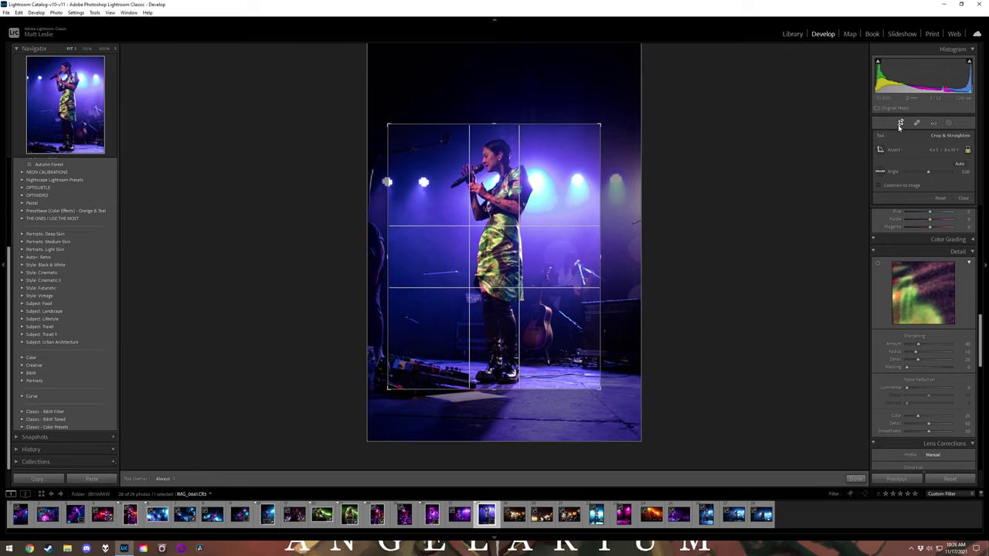
pyautogui.press('Return')
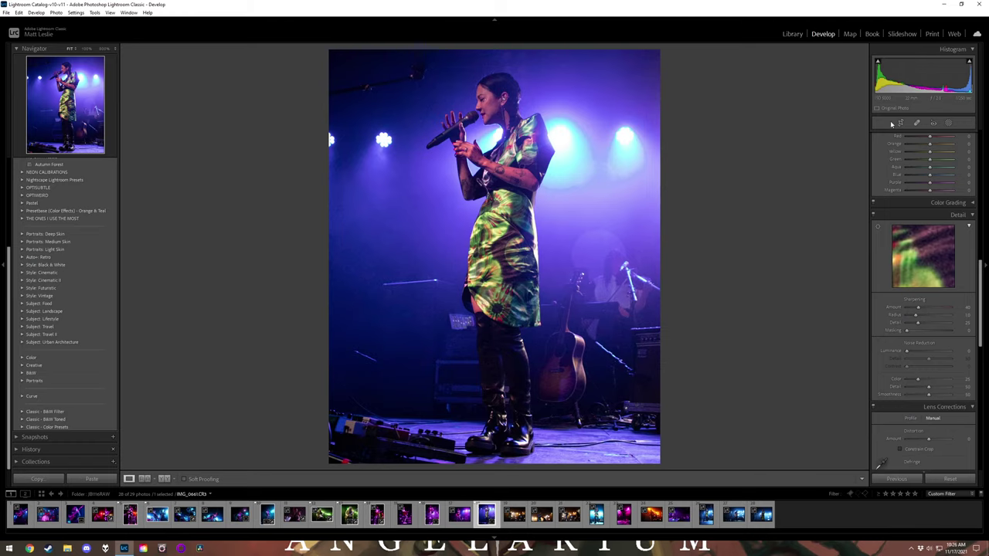
pyautogui.click(514, 515)
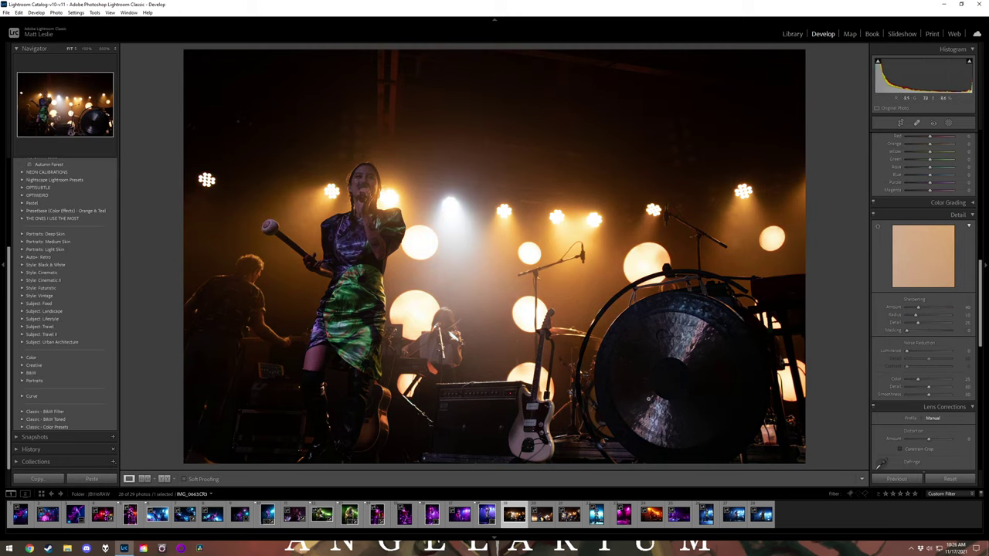
# Return to the gong photo and crop it with a Custom aspect ratio.
pyautogui.press('Right')
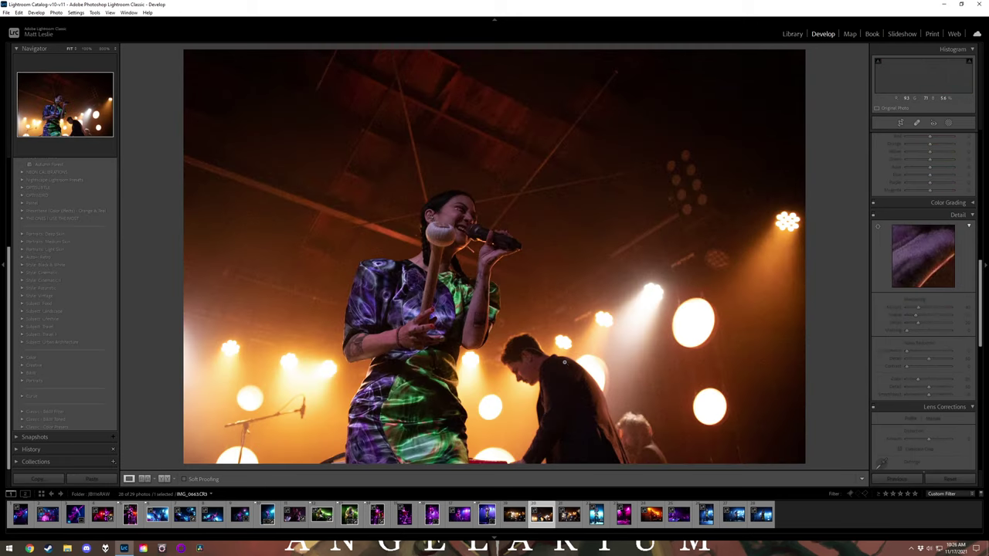
pyautogui.press('Right')
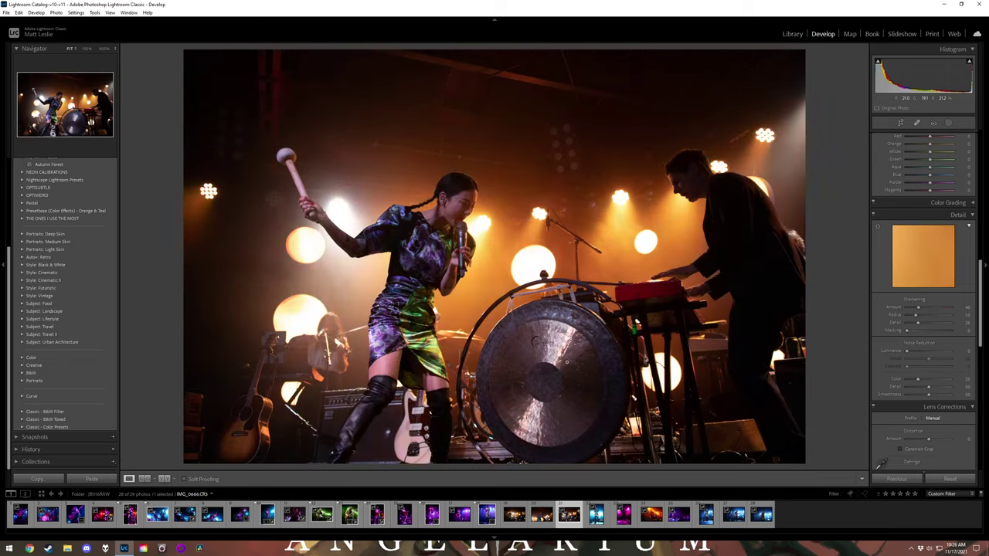
pyautogui.press('Right')
pyautogui.press('Left')
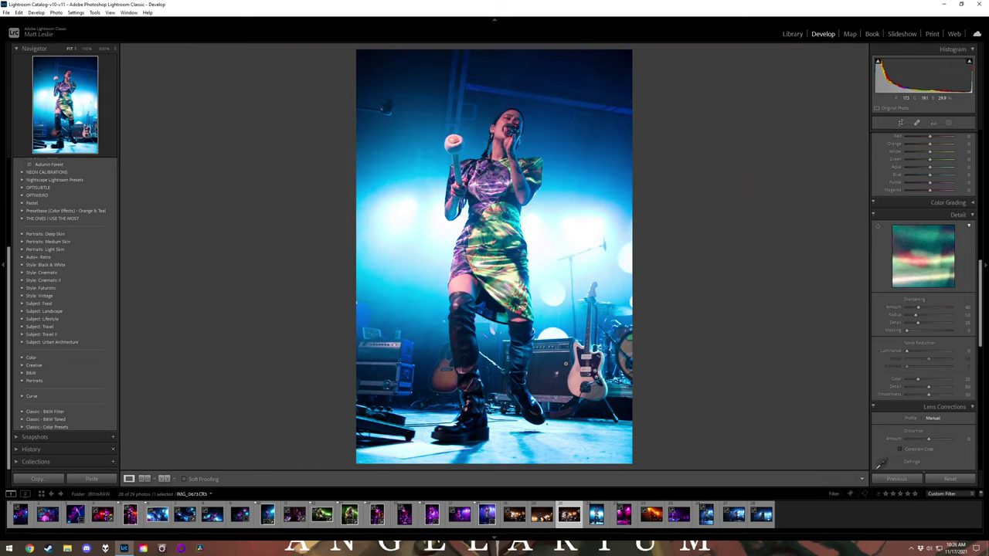
pyautogui.click(900, 122)
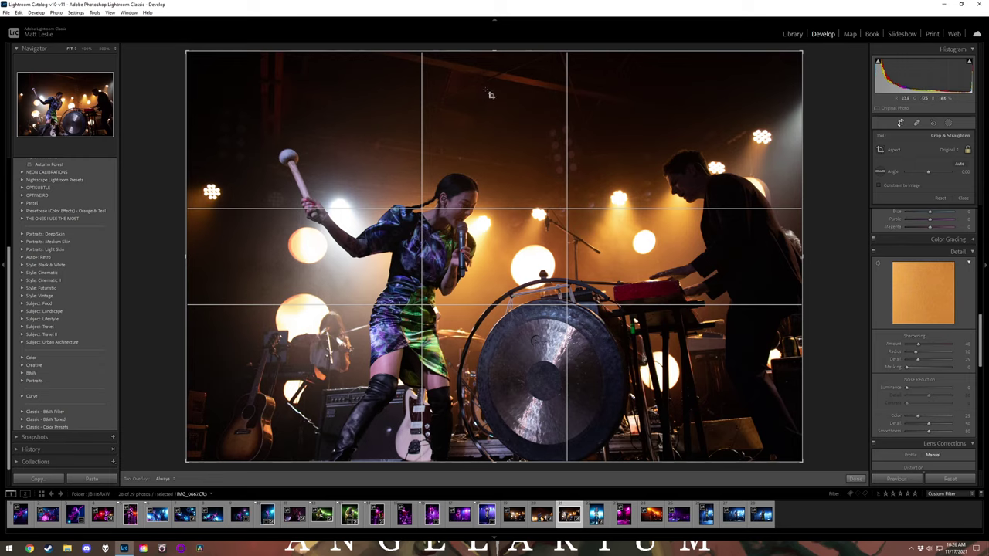
pyautogui.click(947, 150)
pyautogui.click(939, 176)
# Trim the top and left edges of the gong photo and apply the crop.
pyautogui.moveTo(494, 54); pyautogui.dragTo(492, 64)
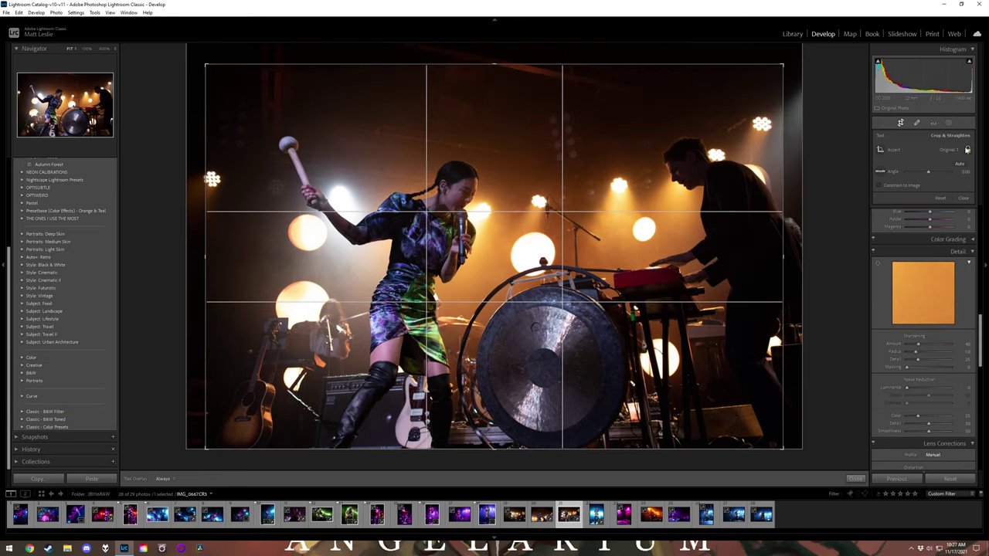
pyautogui.click(950, 151)
pyautogui.click(939, 176)
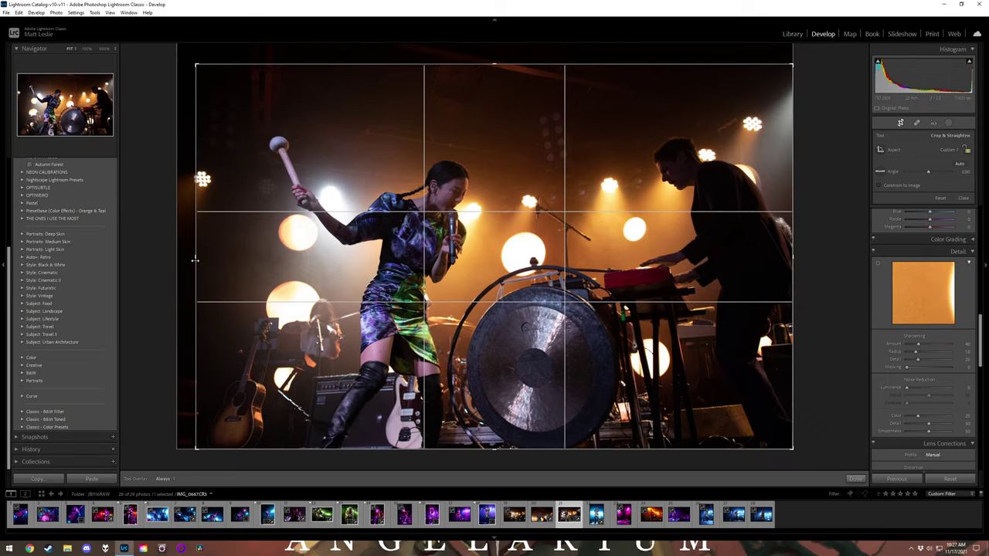
pyautogui.moveTo(493, 63); pyautogui.dragTo(496, 86)
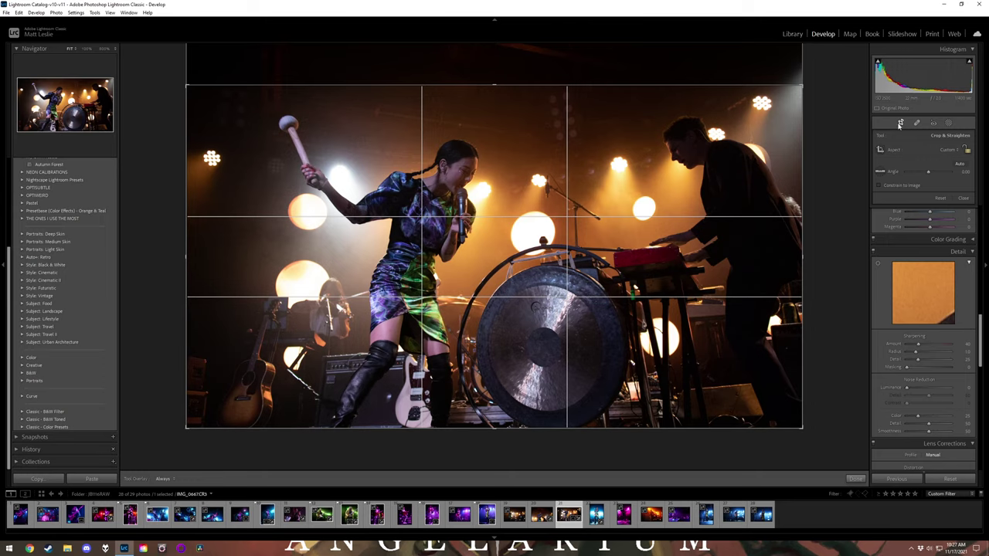
pyautogui.moveTo(187, 259); pyautogui.dragTo(208, 260)
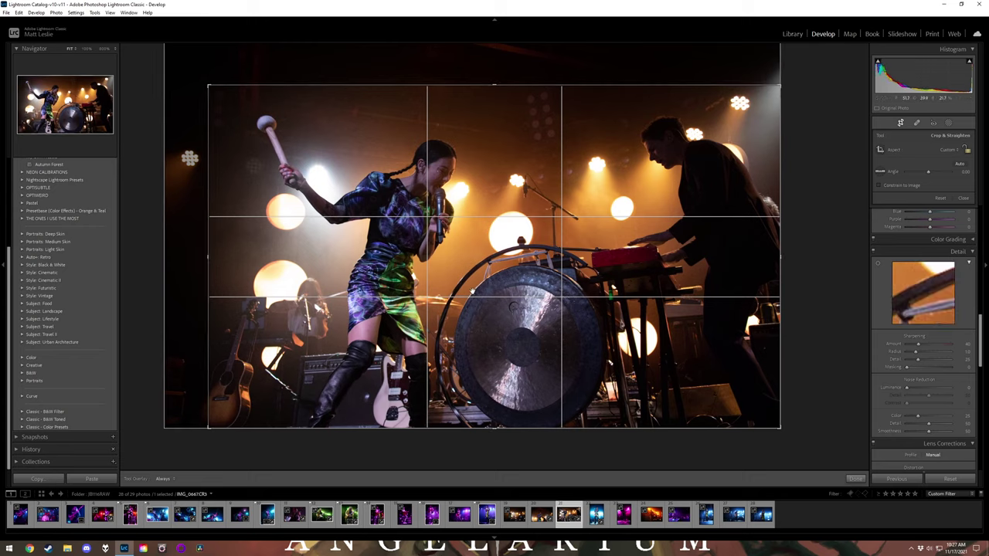
pyautogui.click(901, 125)
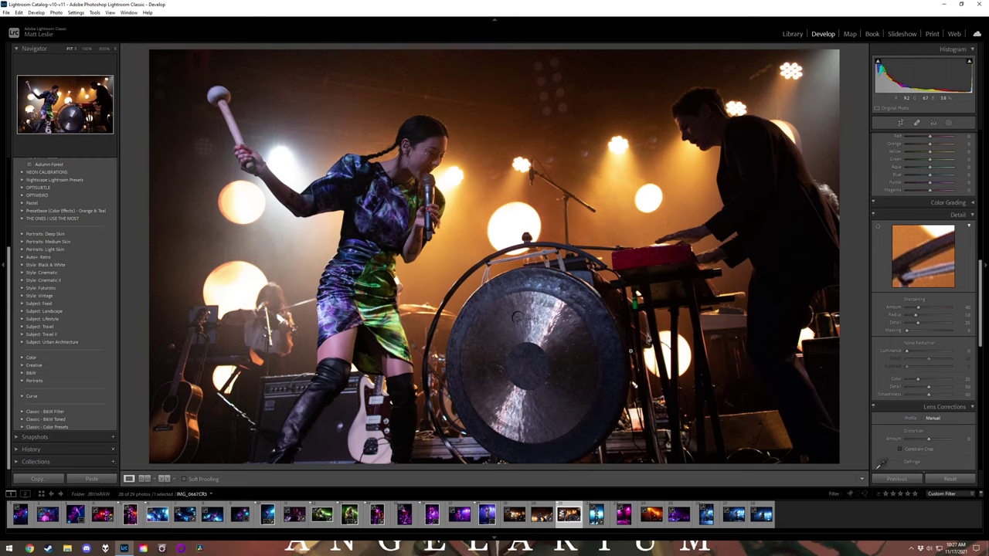
# Inspect the blue singer portrait's face, mallet and dress at 100%, then return to Fit.
pyautogui.press('Right')
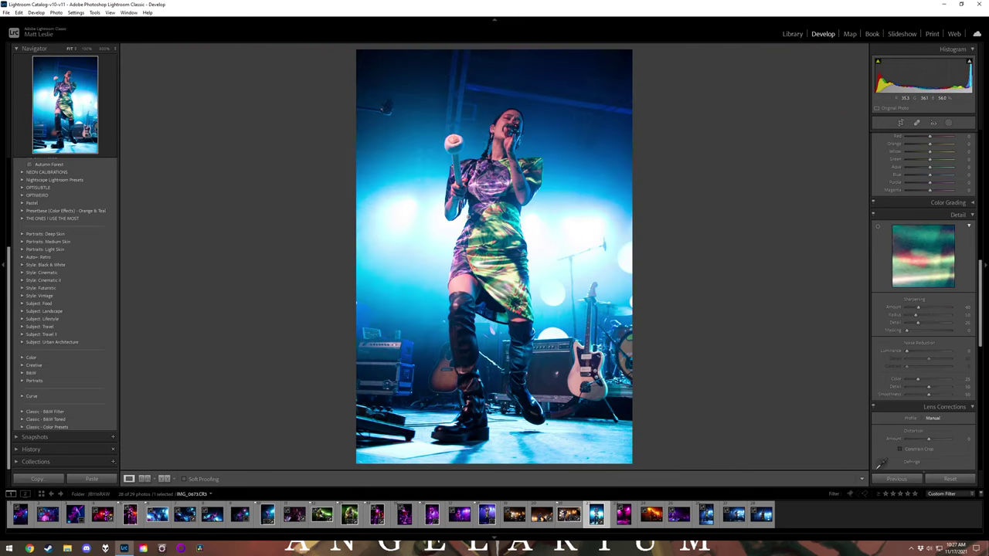
pyautogui.click(475, 286)
pyautogui.moveTo(403, 183); pyautogui.dragTo(606, 352)
pyautogui.moveTo(627, 158); pyautogui.dragTo(597, 316)
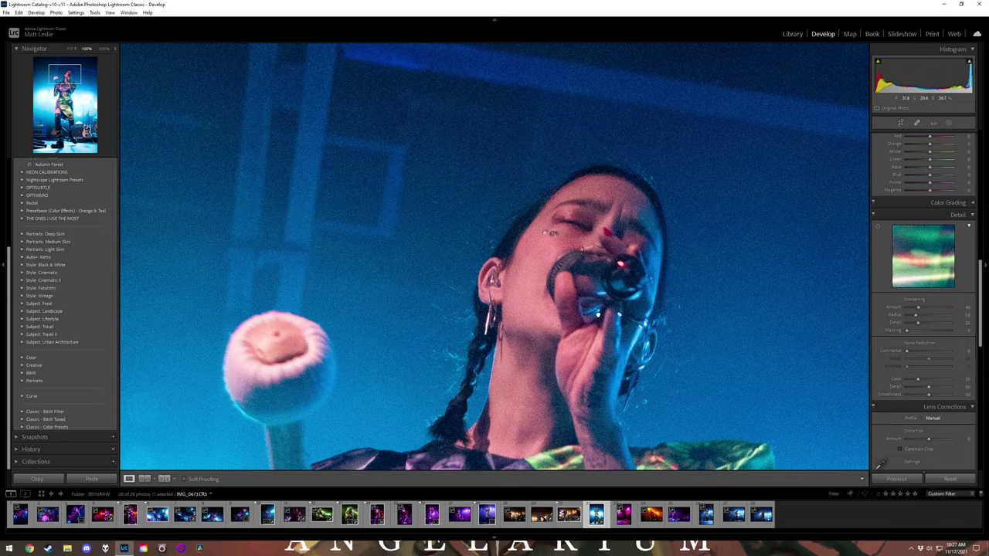
pyautogui.moveTo(599, 387); pyautogui.dragTo(627, 209)
pyautogui.scroll(-5, 564, 193)
pyautogui.scroll(3, 487, 240)
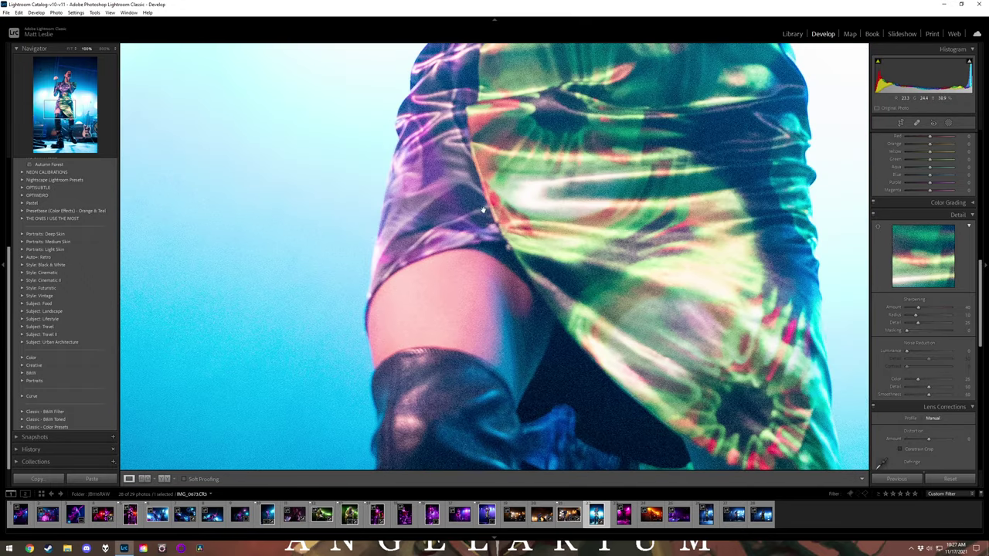
pyautogui.click(463, 225)
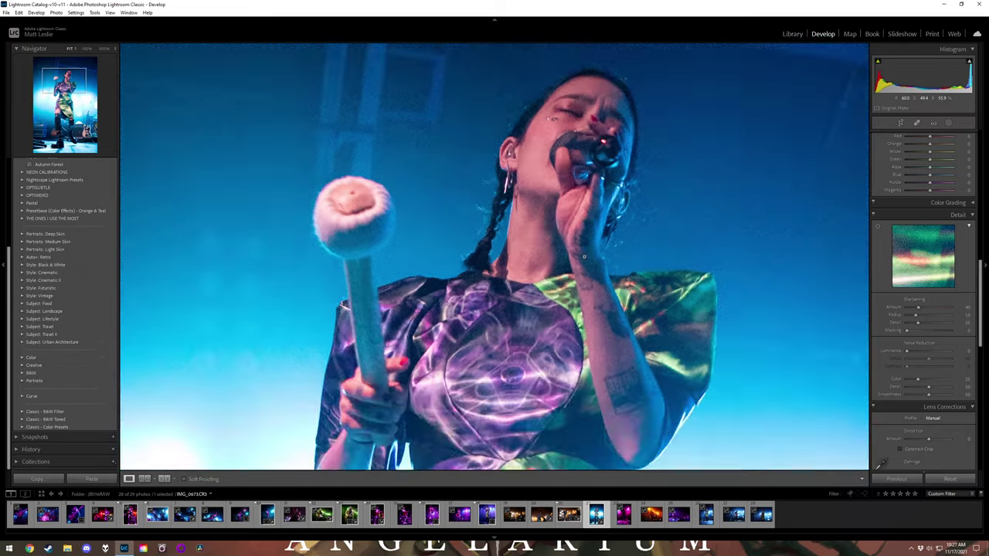
pyautogui.click(584, 257)
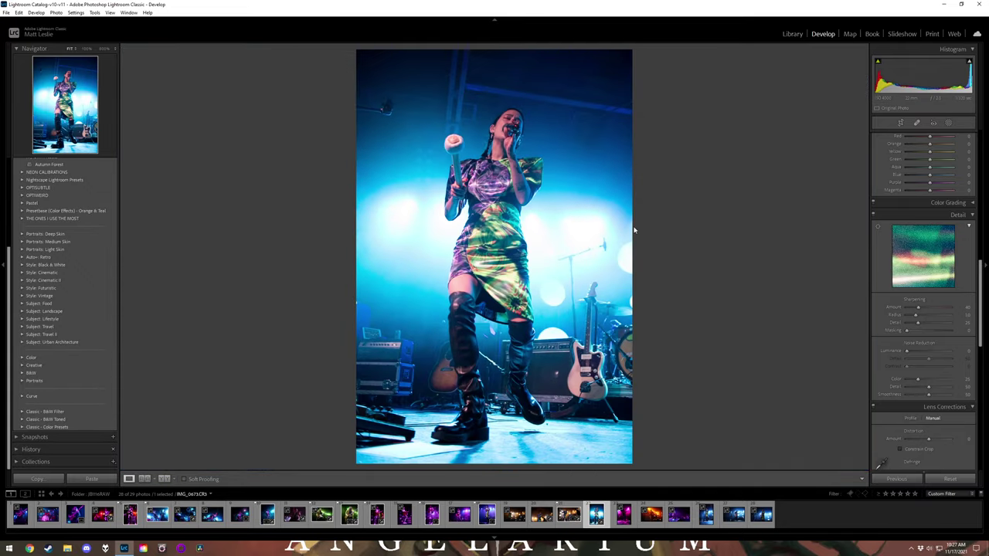
# Flag the blue singer portrait as a pick and move on to the purple crowd photo.
pyautogui.press('p')
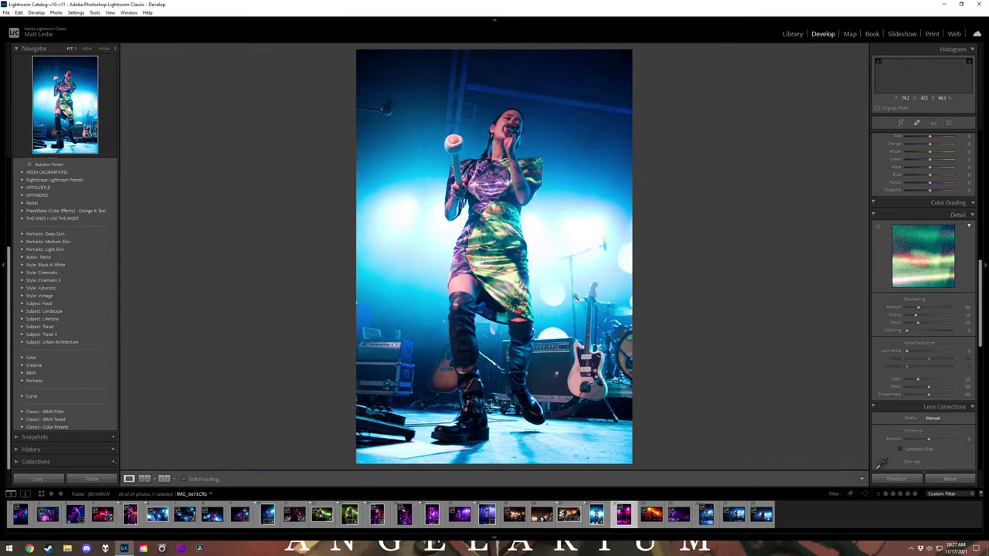
pyautogui.press('Right')
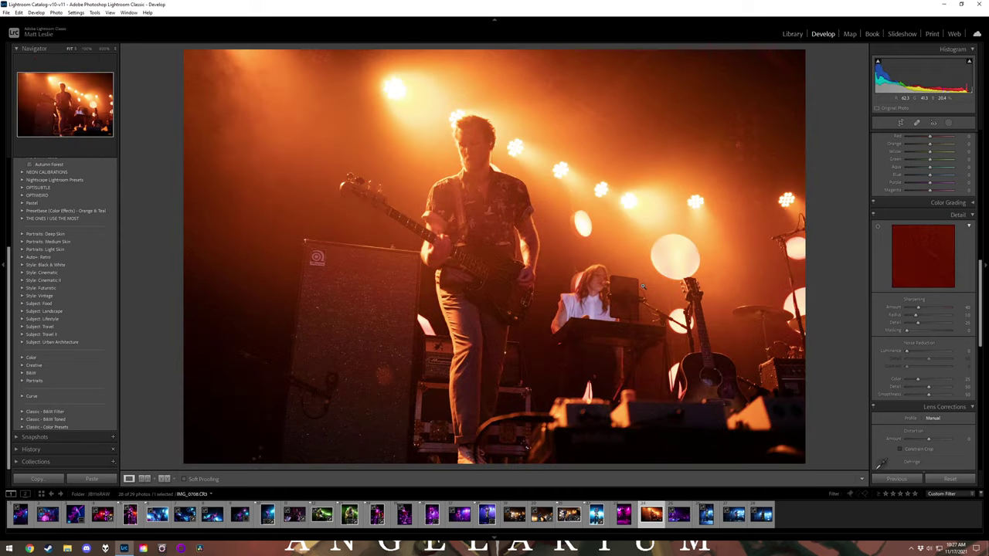
pyautogui.press('Right')
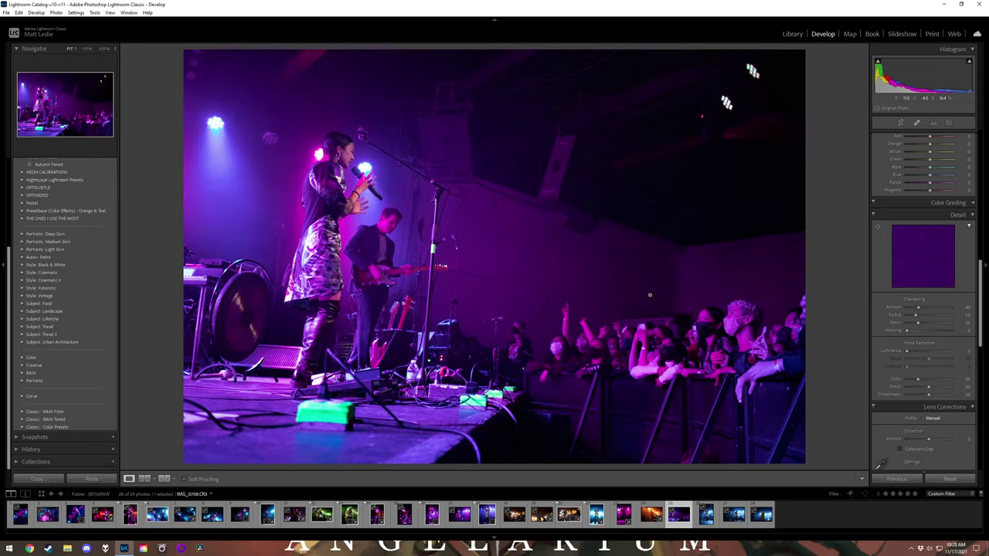
pyautogui.press('Right')
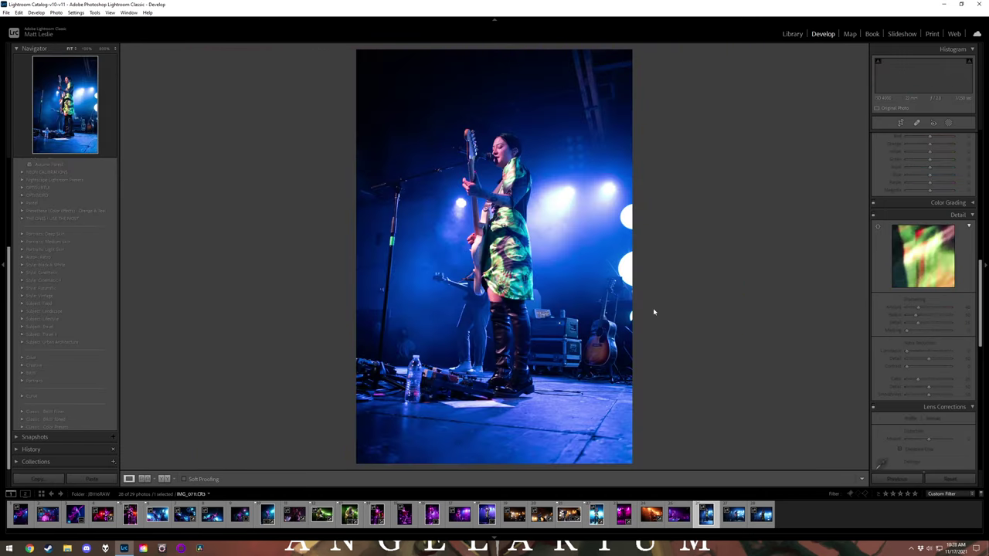
pyautogui.press('Right')
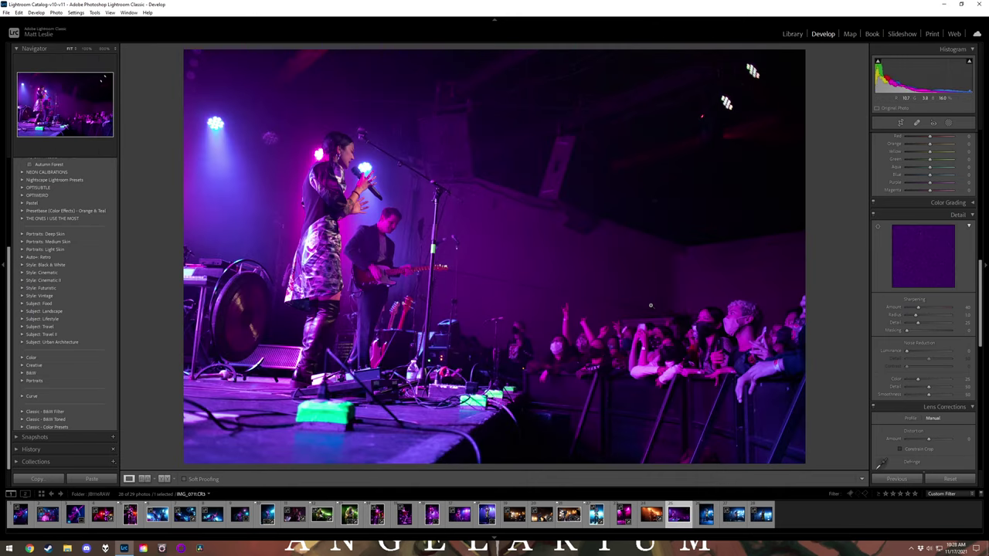